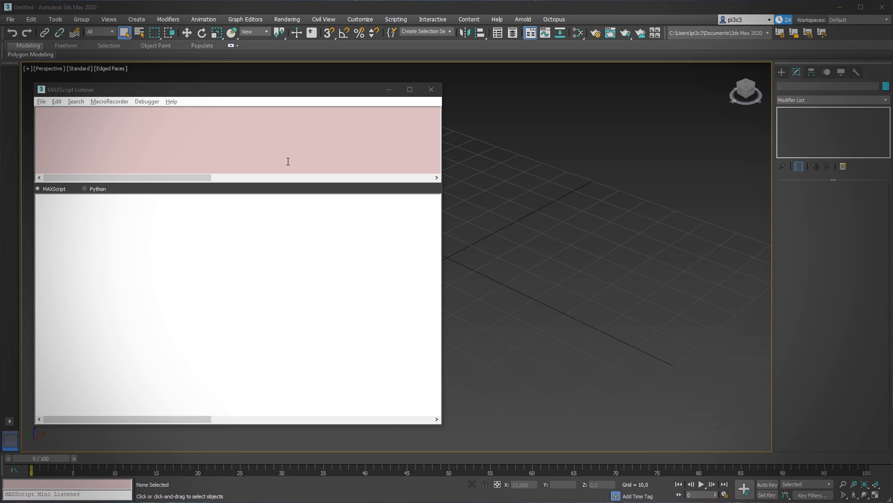
Look through the main menus, then confirm MacroRecorder is enabled in the MAXScript Listener
click(365, 20)
mouse_move(394, 22)
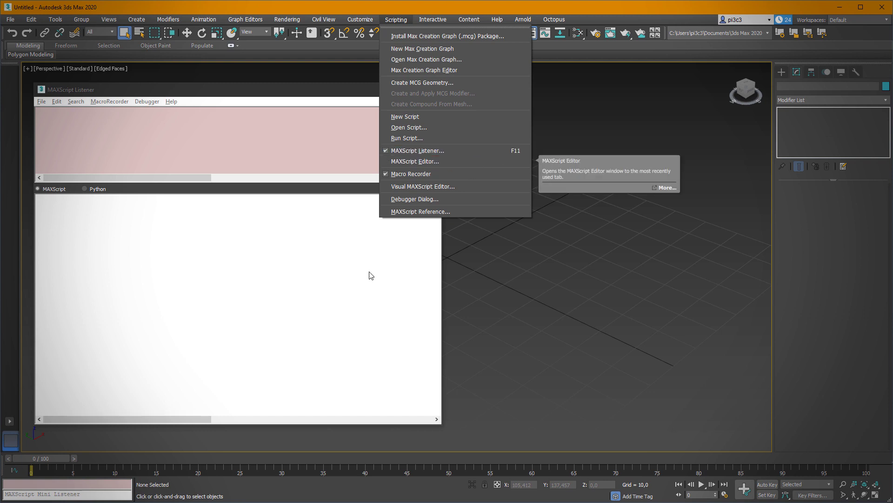
click(335, 287)
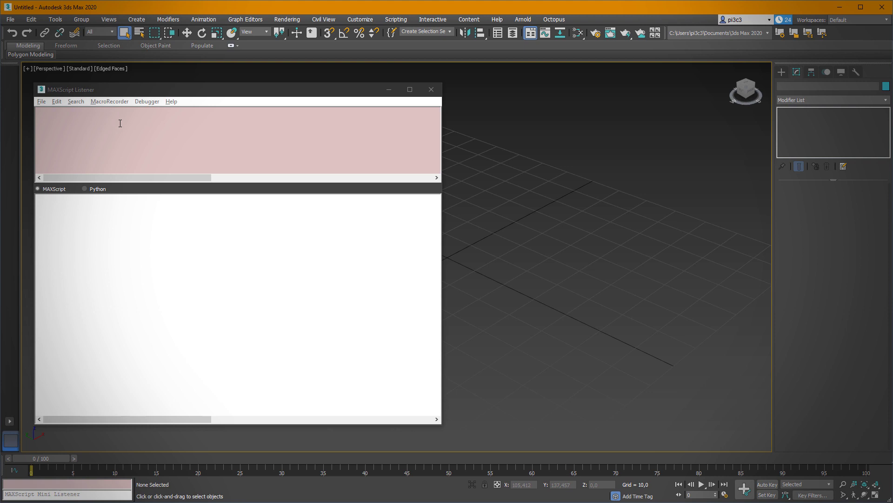
click(157, 266)
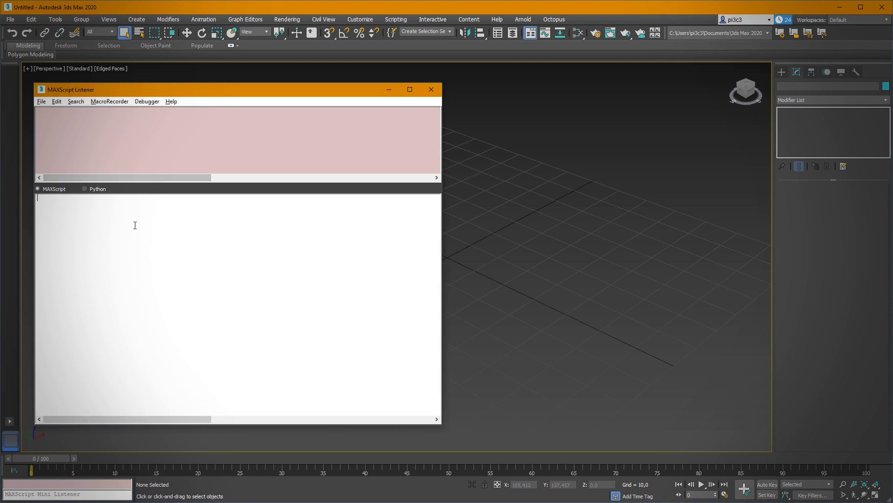
click(97, 103)
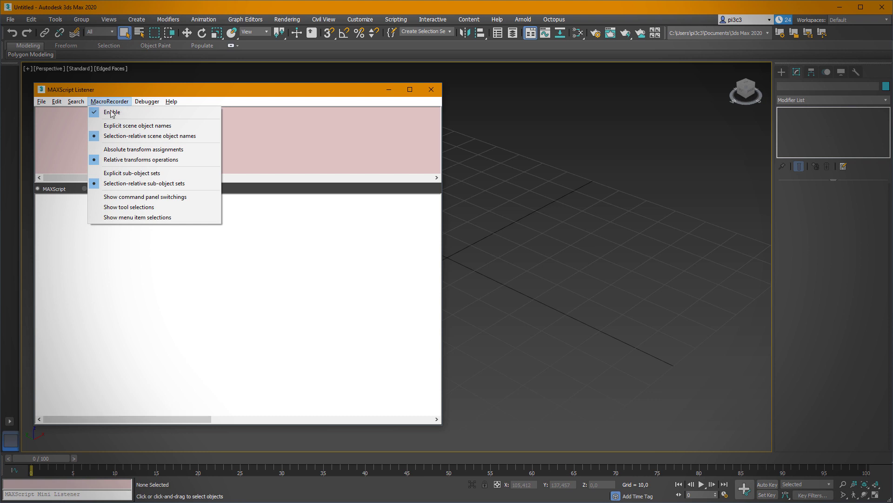
click(260, 295)
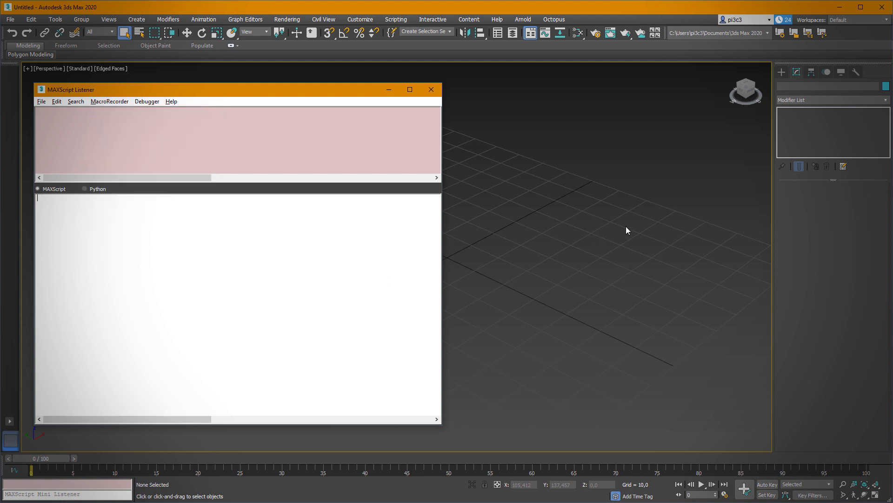
Draw a sphere from Standard Primitives in the viewport, then select and delete it
click(782, 71)
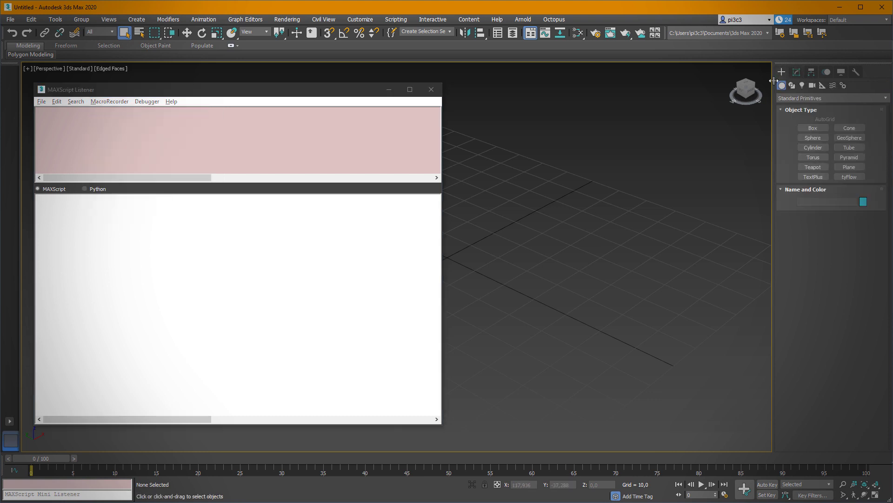
click(817, 139)
drag(594, 274, 622, 321)
right_click(636, 304)
middle_drag(609, 276, 598, 276)
key(Delete)
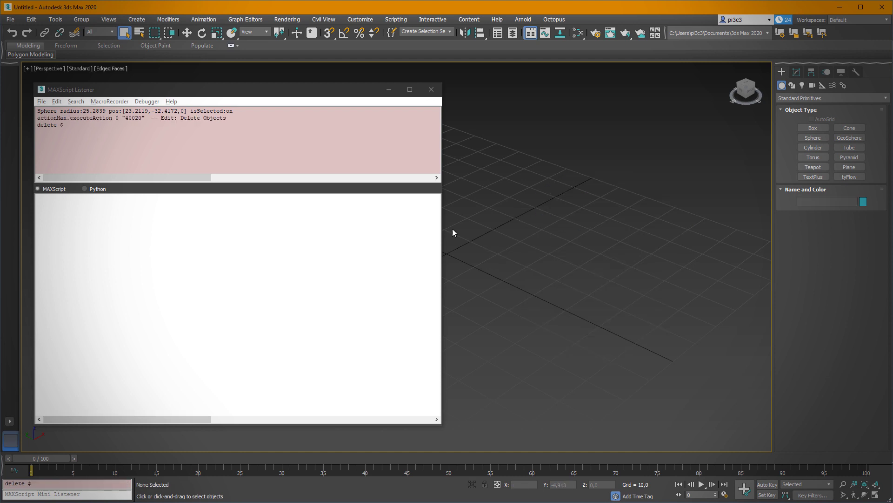
Paste the recorded Sphere line into the Listener, run it, and raise Segments from 16 to 23
click(252, 111)
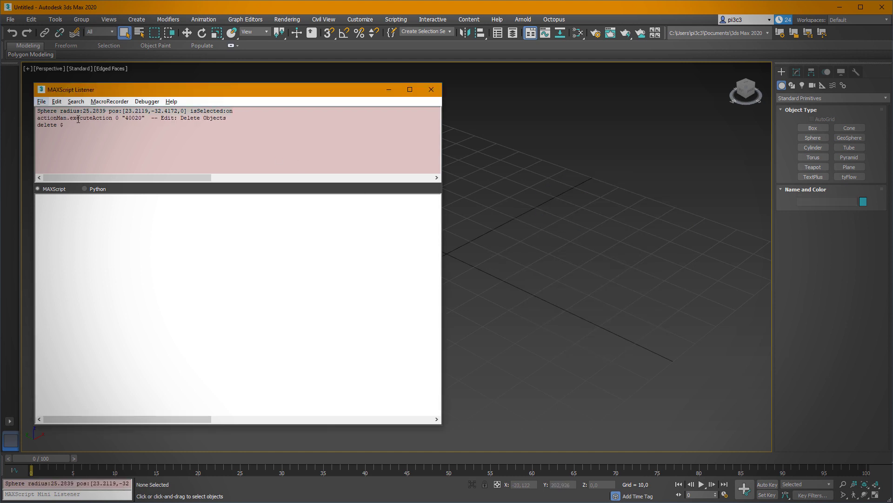
click(278, 247)
text(Sphere radius:25.2839 pos:[23.2119,-32.4172,0] isSelected:on)
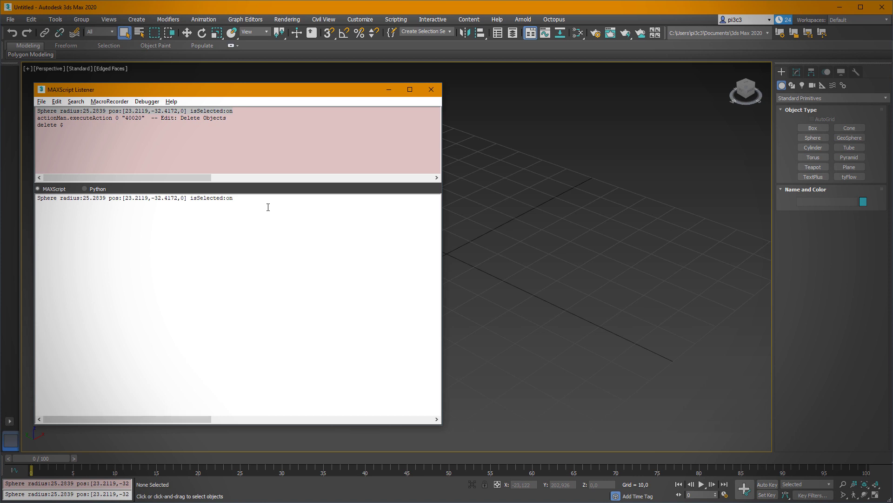
key(Return)
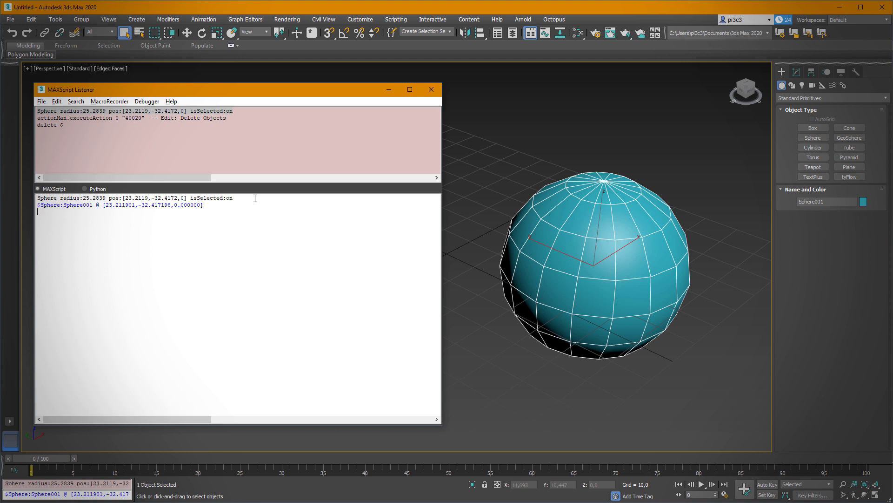
click(797, 73)
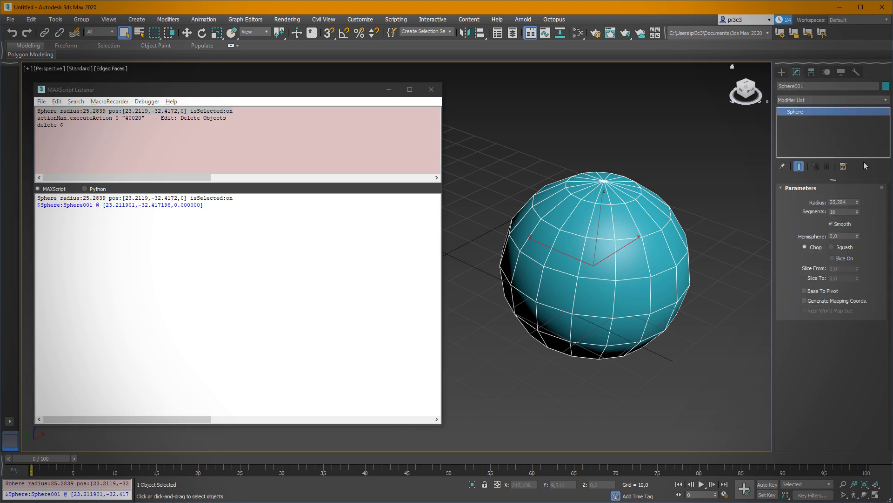
mouse_move(858, 213)
mouse_down()
mouse_move(863, 190)
mouse_move(859, 210)
mouse_move(861, 199)
mouse_up()
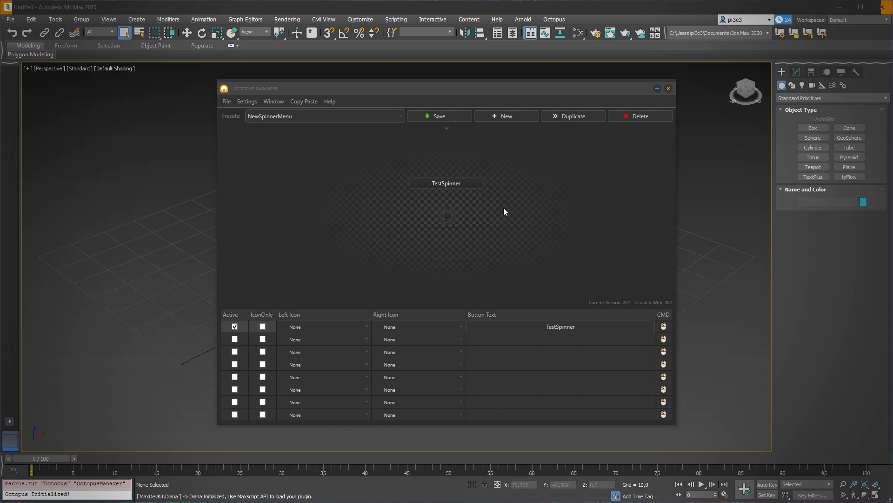
Keep the NewSpinnerMenu preset and make TestSpinner's Right Click spinner command active
click(283, 119)
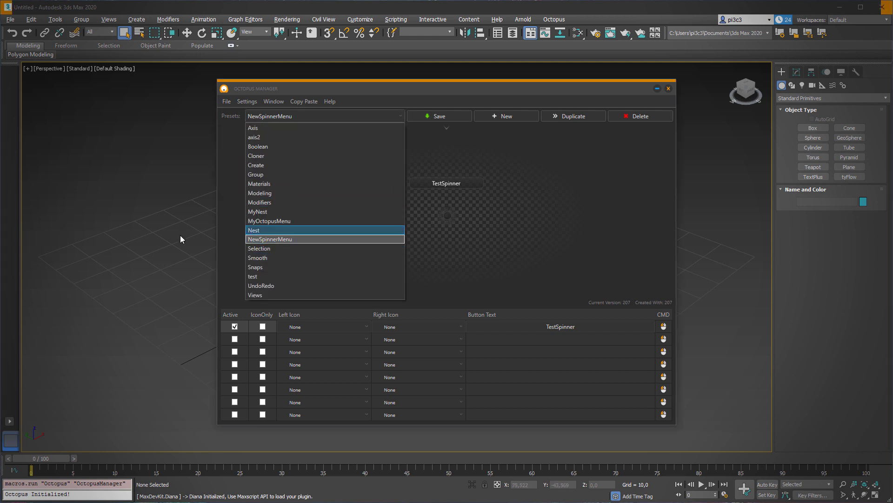
click(482, 253)
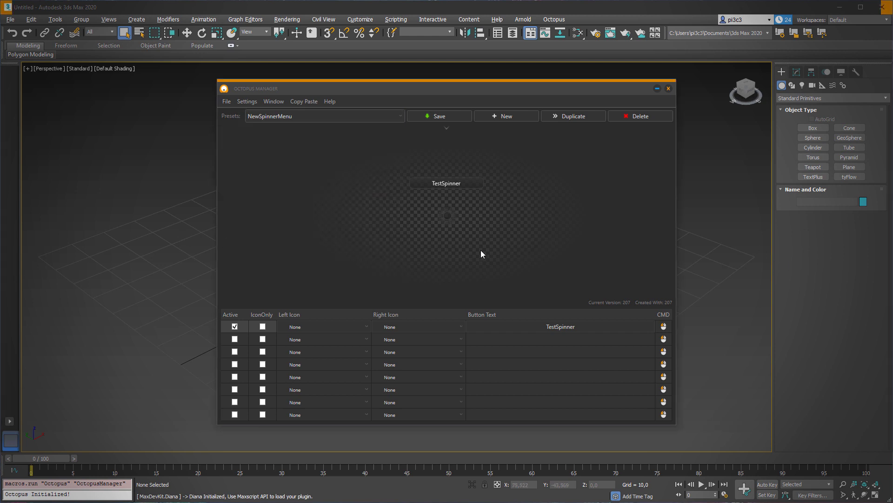
click(555, 344)
right_click(447, 181)
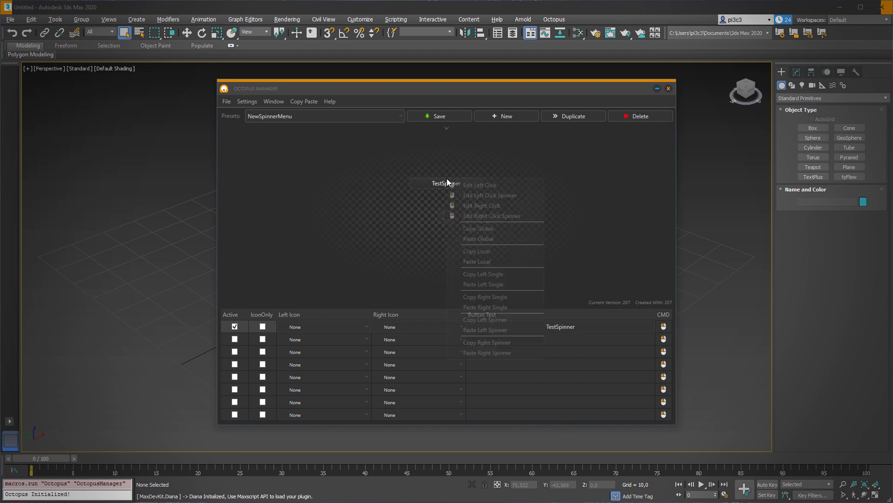
click(490, 217)
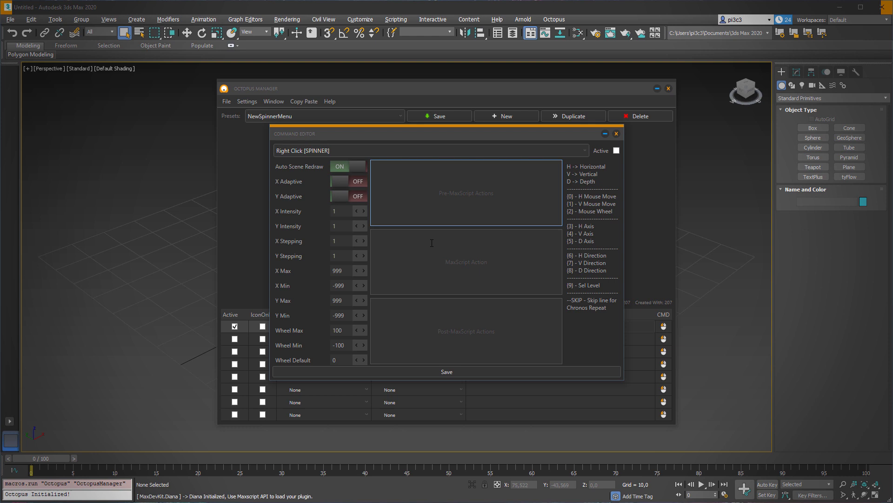
click(451, 257)
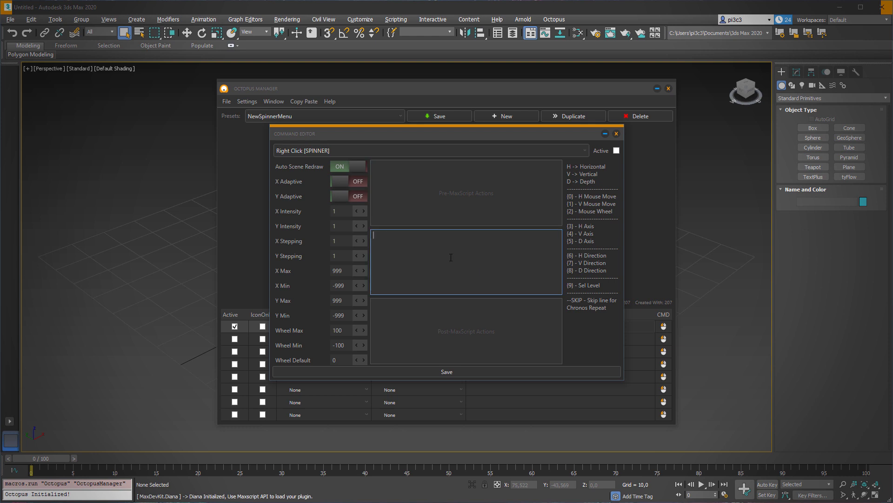
click(617, 151)
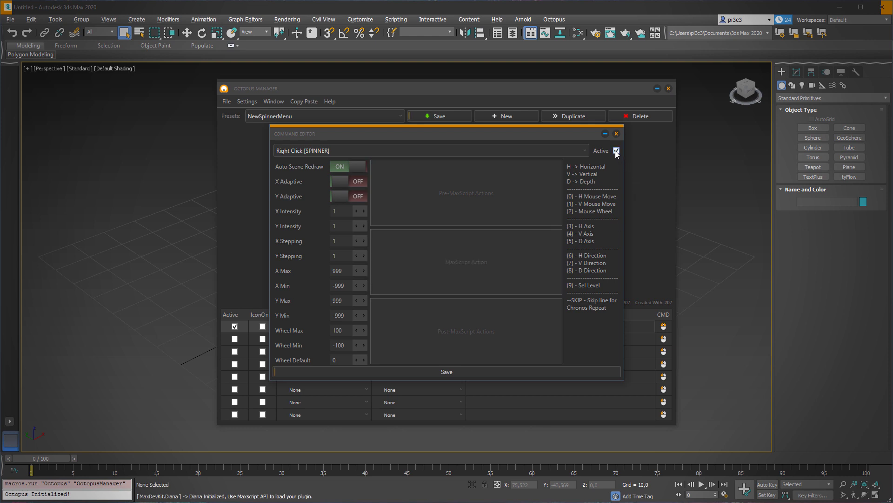
Move the Octopus windows left and draw a new sphere in the viewport
click(444, 120)
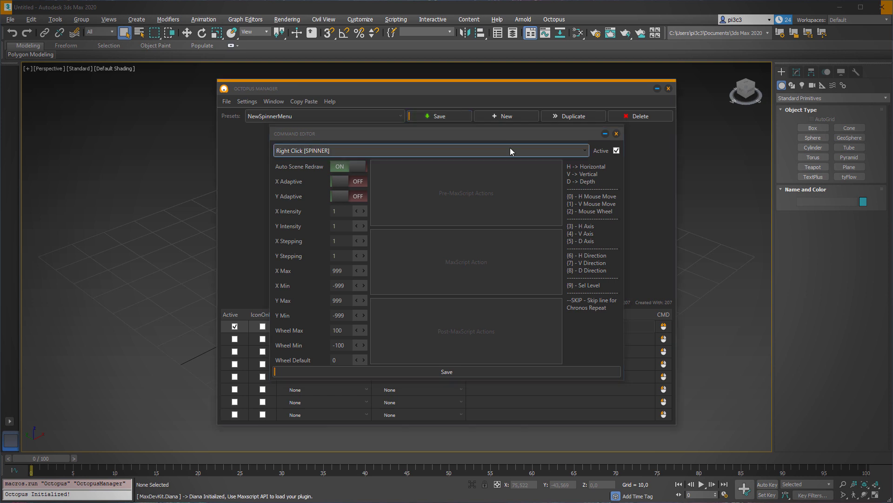
drag(391, 88, 217, 95)
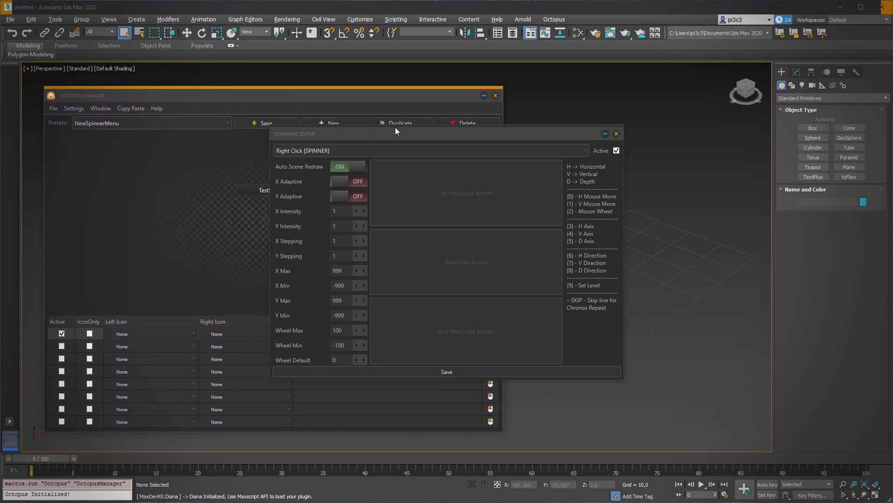
drag(395, 132, 264, 138)
click(812, 138)
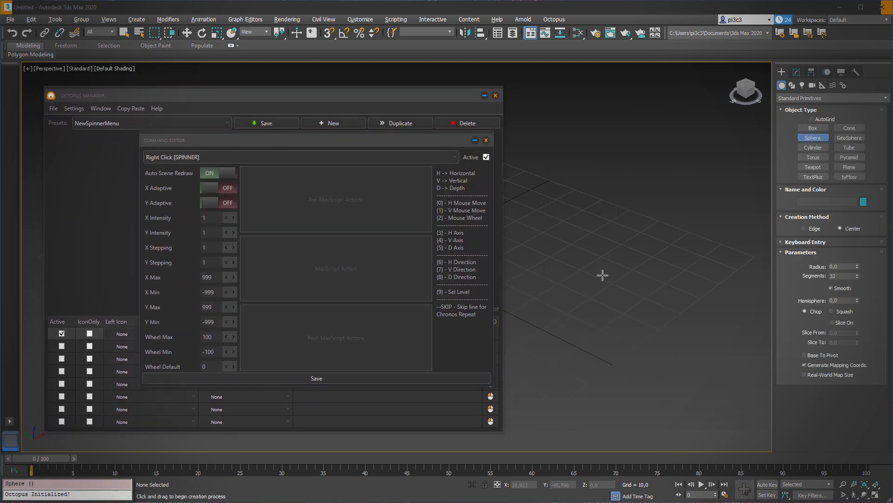
drag(603, 275, 633, 324)
right_click(633, 325)
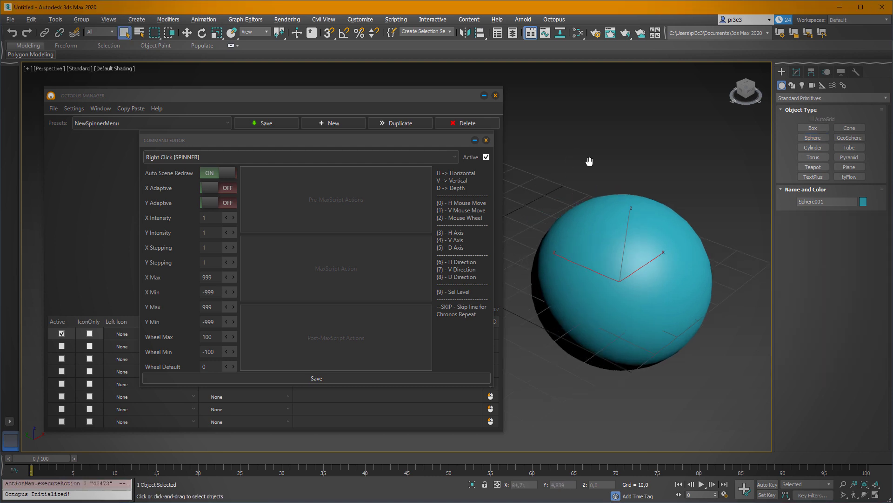
Copy the recorded Sphere creation line from the Listener into the spinner's MaxScript Action box
key(F11)
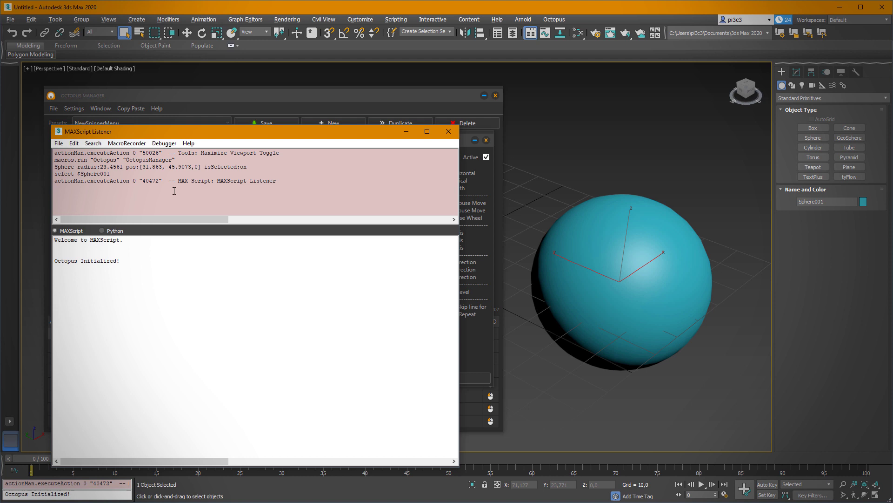
drag(249, 167, 51, 164)
key(ctrl+c)
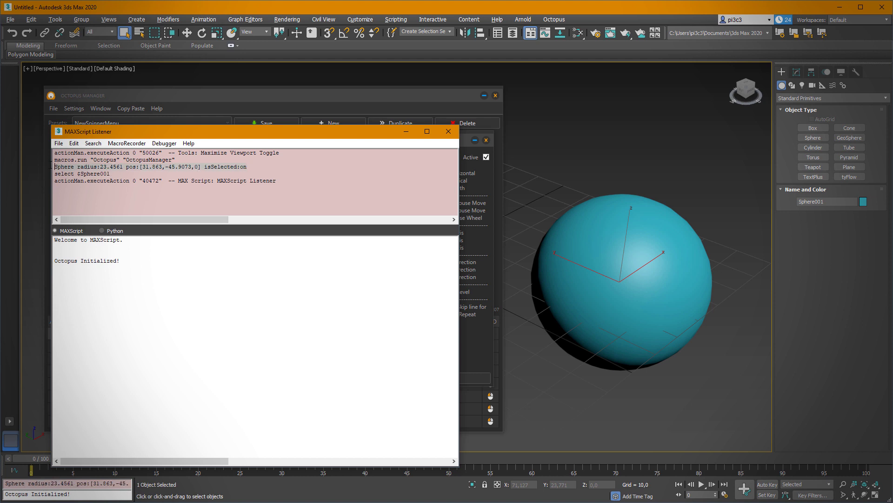
click(406, 132)
click(329, 253)
click(560, 159)
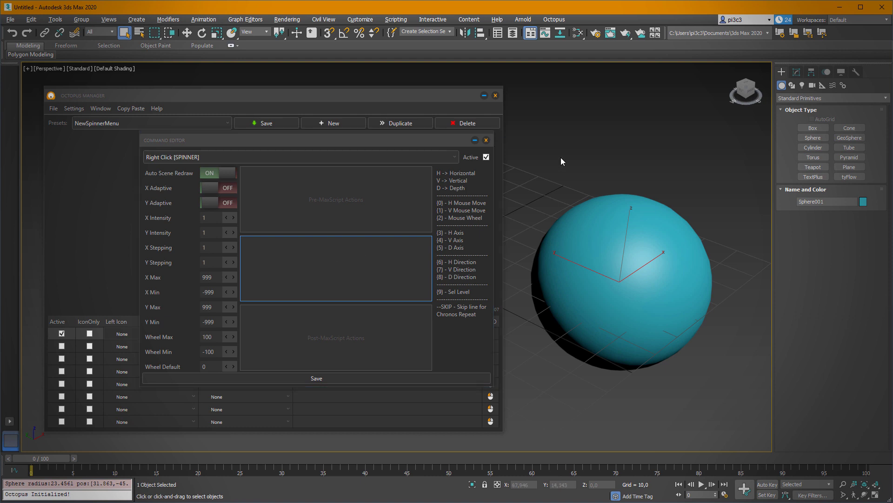
click(332, 260)
key(ctrl+v)
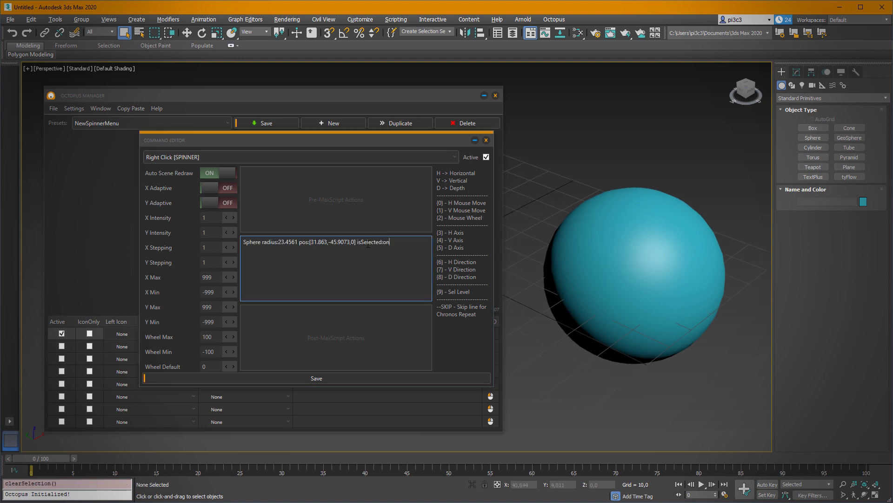
Edit the action to 'Sphere radius:{0} isSelected:on' and save the NewSpinnerMenu preset
key(Home)
key(Right)
key(Right)
key(Right)
key(Right)
key(Right)
key(Right)
key(Right)
key(Right)
key(Right)
key(Right)
key(Right)
key(Right)
key(Right)
key(Right)
key(BackSpace)
text({)
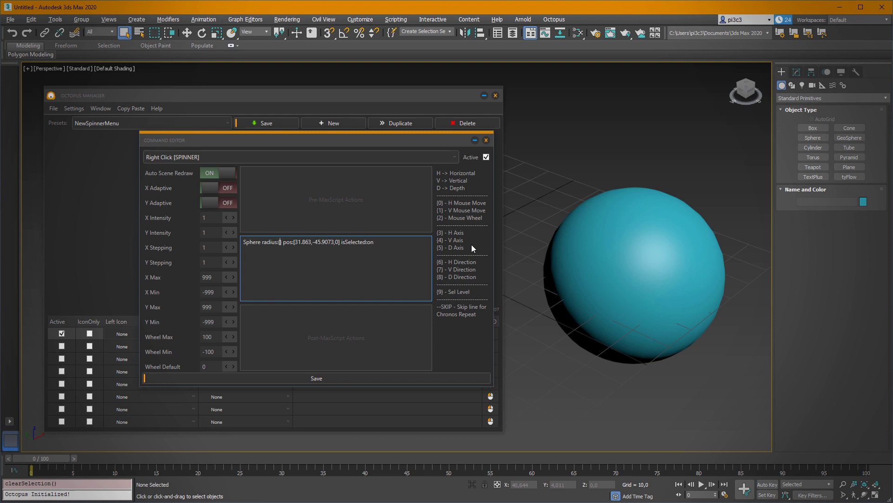
text(0)
key(shift+Right)
key(shift+Right)
key(shift+Right)
key(shift+Right)
key(shift+Right)
key(shift+Right)
key(shift+Right)
key(shift+Right)
key(shift+Right)
key(shift+Right)
key(shift+Right)
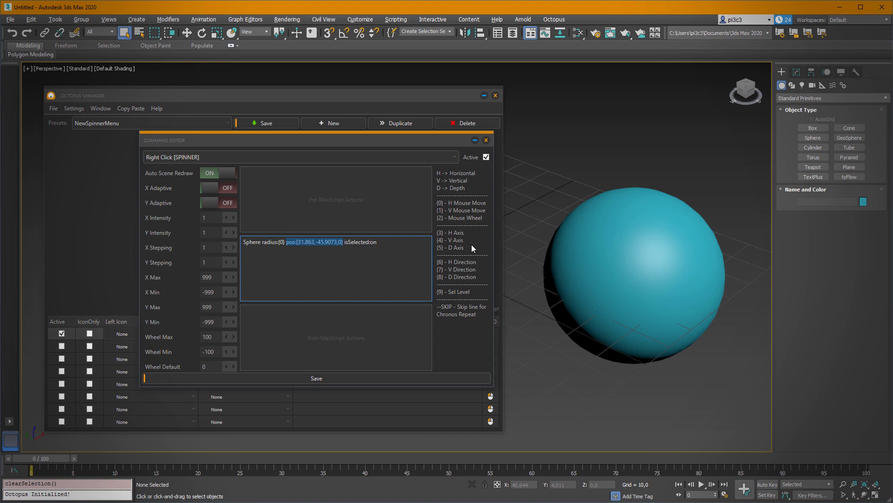
key(Delete)
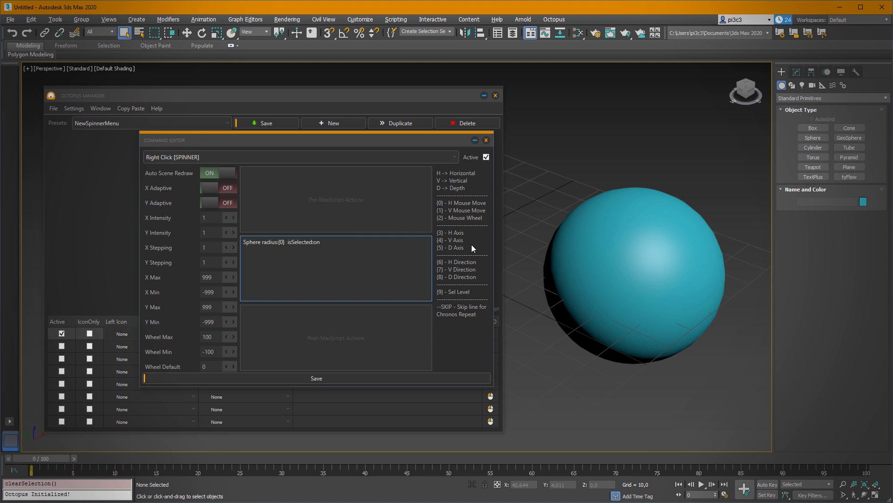
key(Delete)
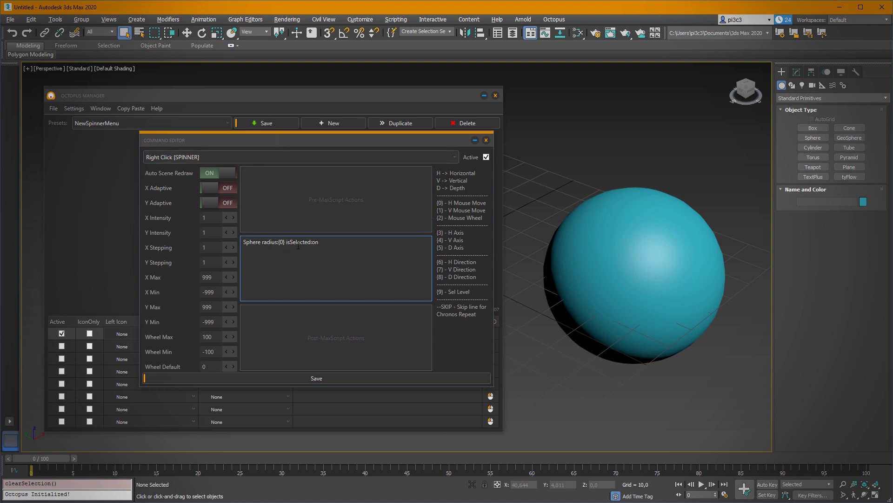
click(261, 122)
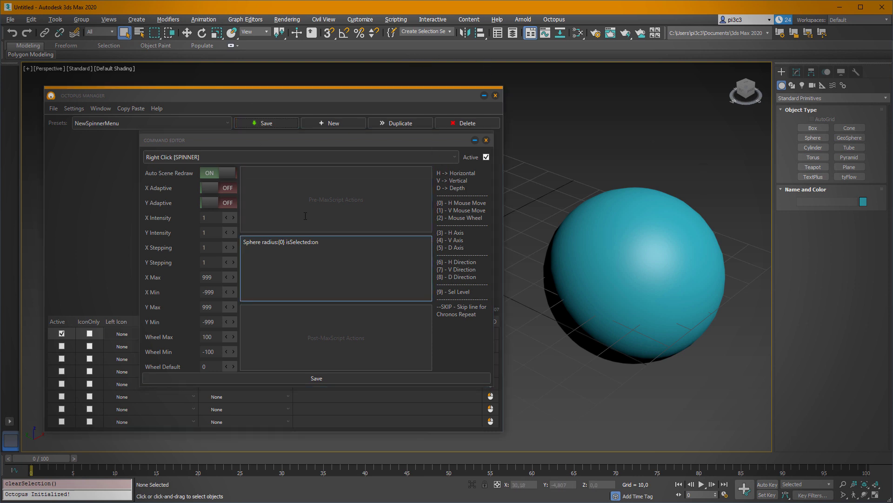
click(361, 20)
Find and select the Octopus - NewSpinnerMenu action in the Hotkey Editor by searching 'newspine'
click(373, 46)
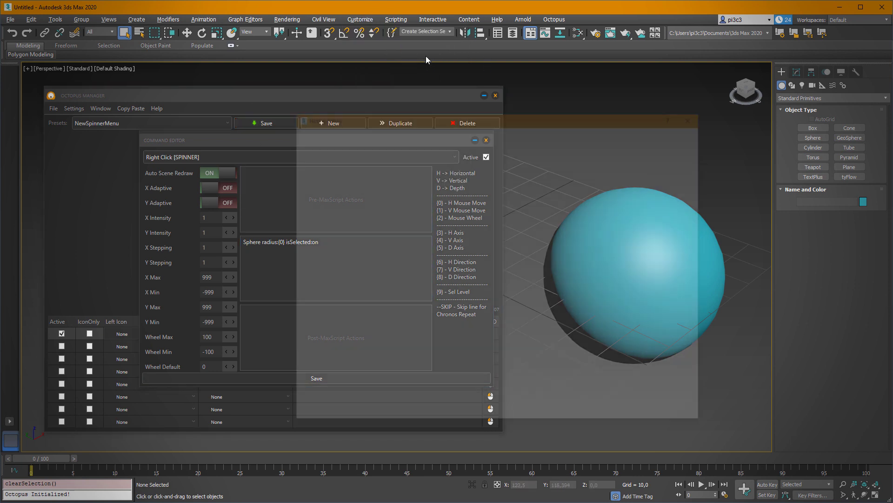
drag(370, 124, 467, 134)
click(450, 197)
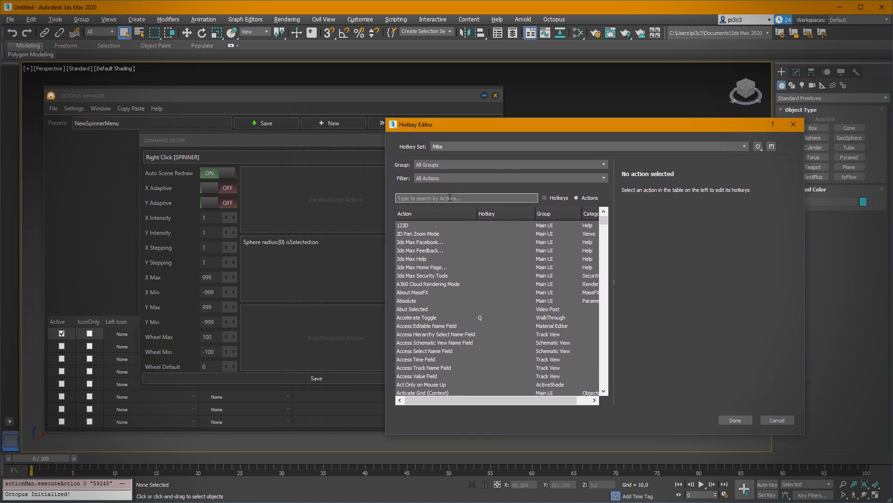
text(newspiner)
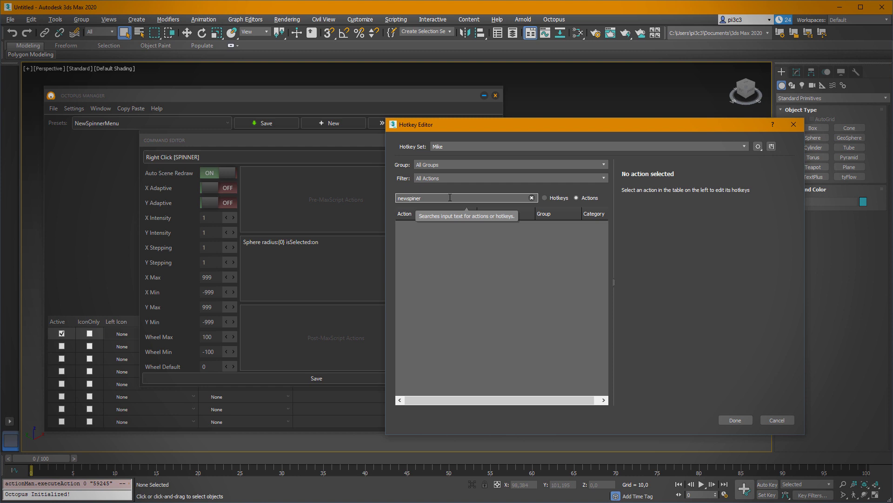
key(BackSpace)
click(442, 225)
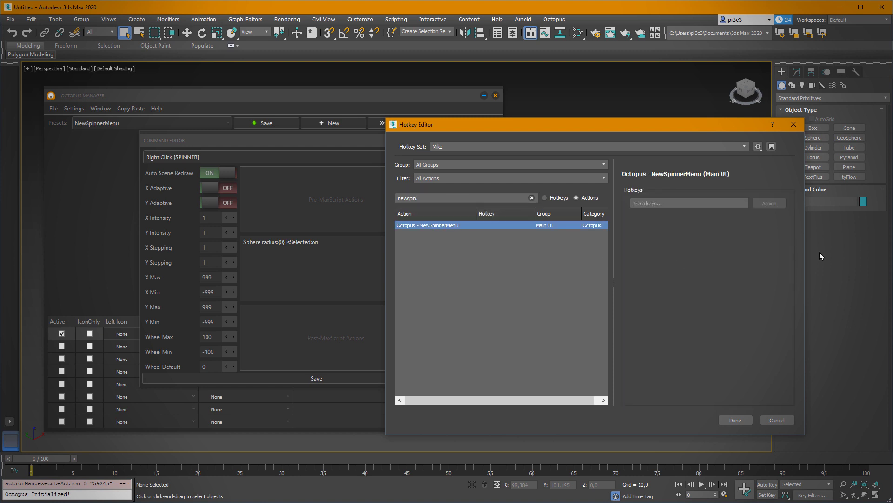
Assign the comma key as its hotkey and save the hotkey set
click(706, 200)
key(b)
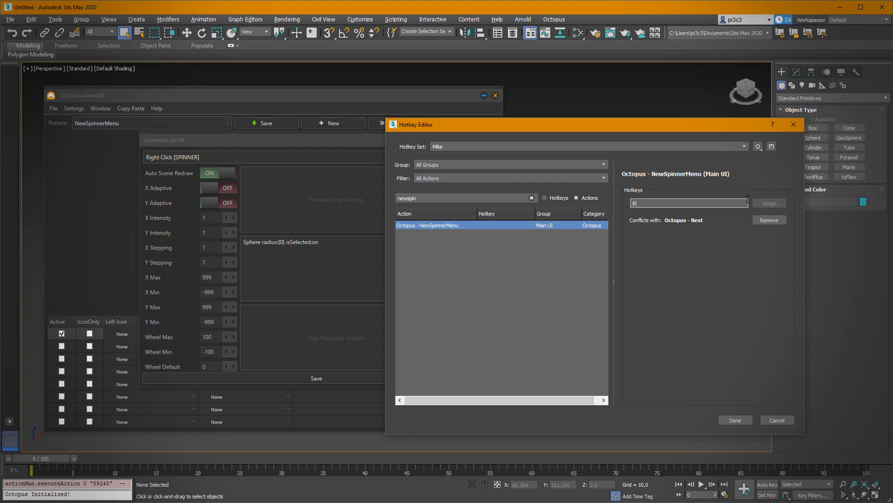
key(m)
key(comma)
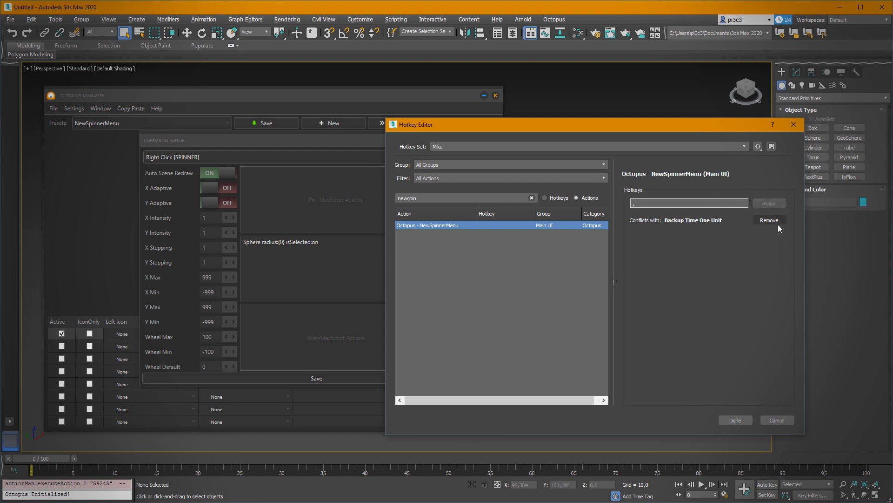
click(769, 204)
click(735, 420)
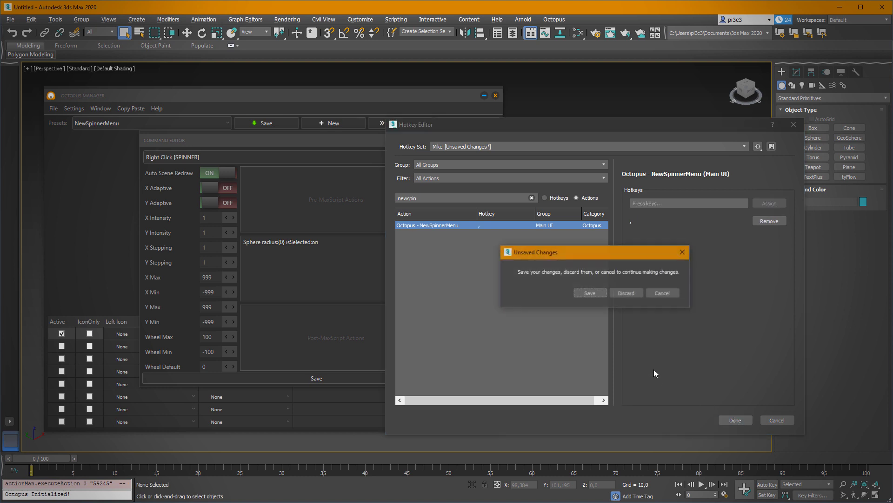
click(593, 292)
Delete the old sphere, clear the viewport, and run the spinner menu to drag-size Sphere001
key(Delete)
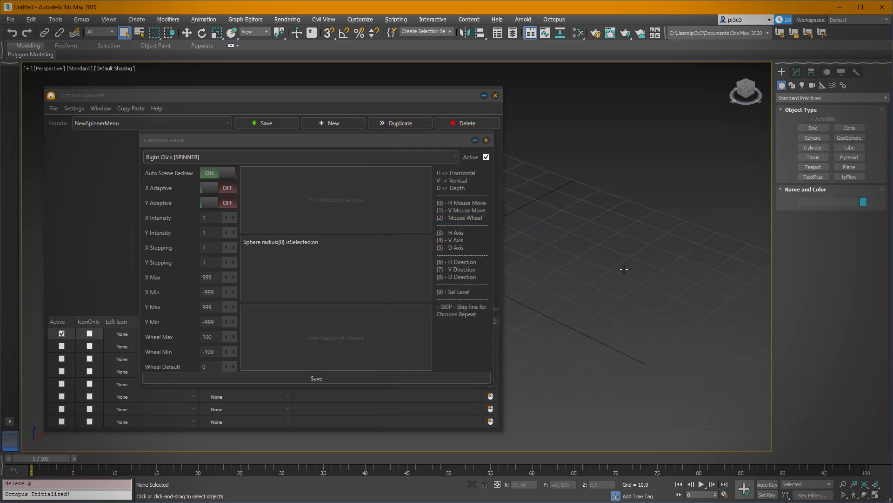
drag(361, 141, 246, 140)
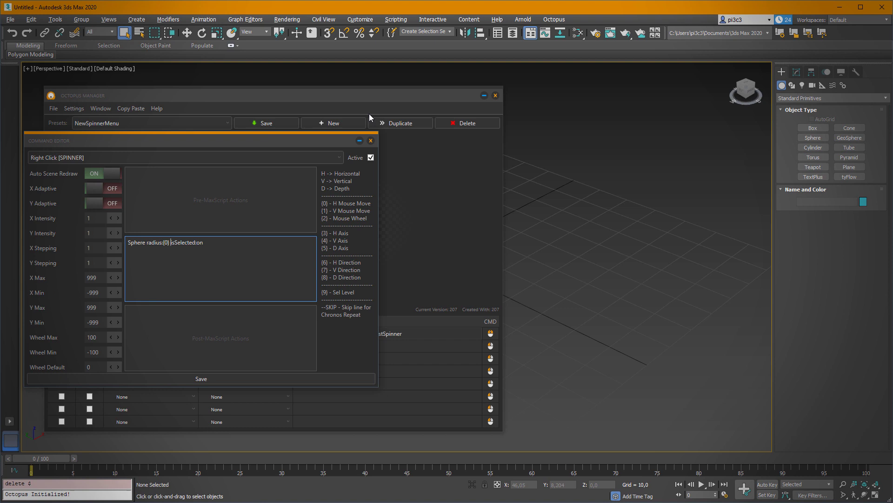
drag(370, 95, 294, 95)
mouse_move(556, 251)
middle_down()
mouse_move(588, 233)
mouse_move(561, 250)
middle_up()
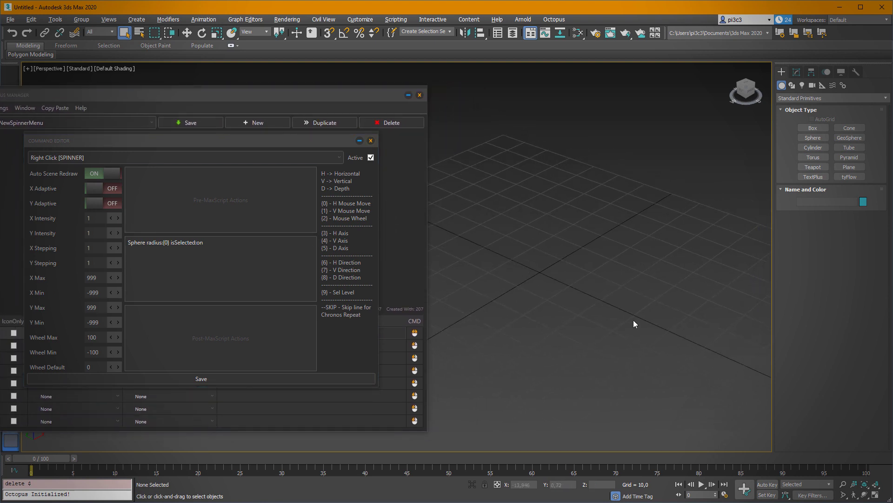
key(ctrl+shift+q)
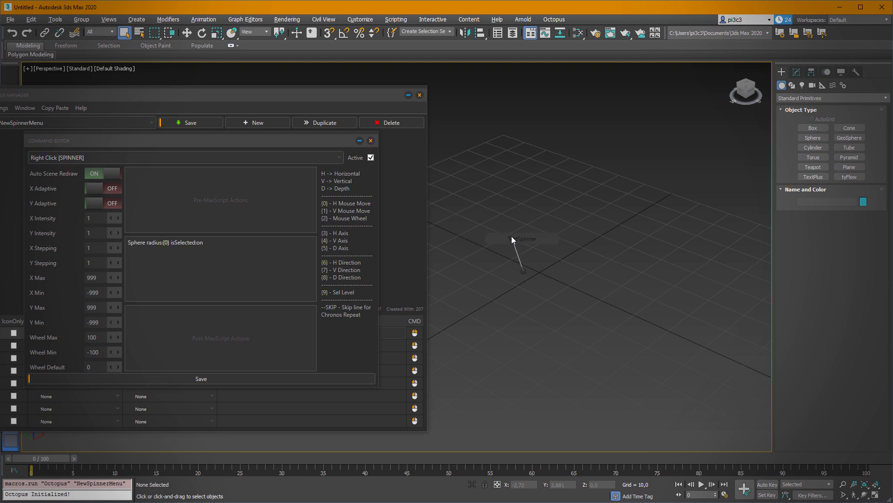
mouse_move(512, 237)
right_down()
mouse_move(534, 239)
mouse_move(517, 239)
right_up()
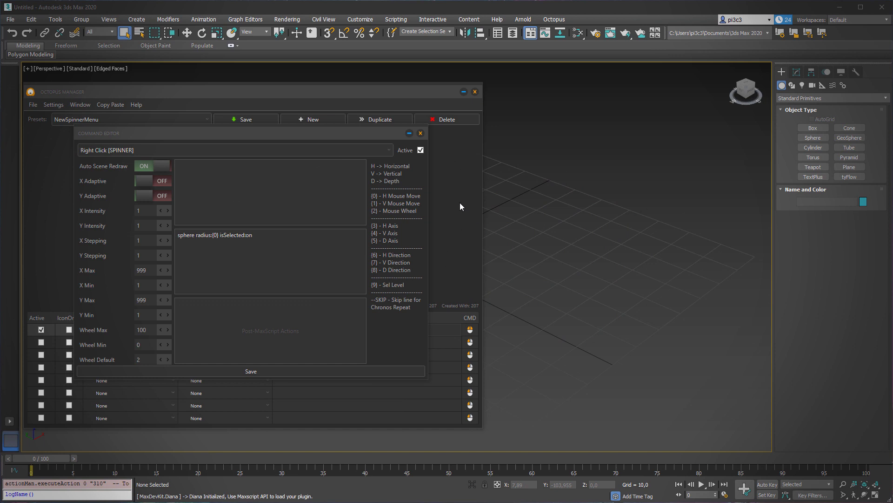
Add a new line to the MaxScript action and select the word 'sphere'
click(303, 270)
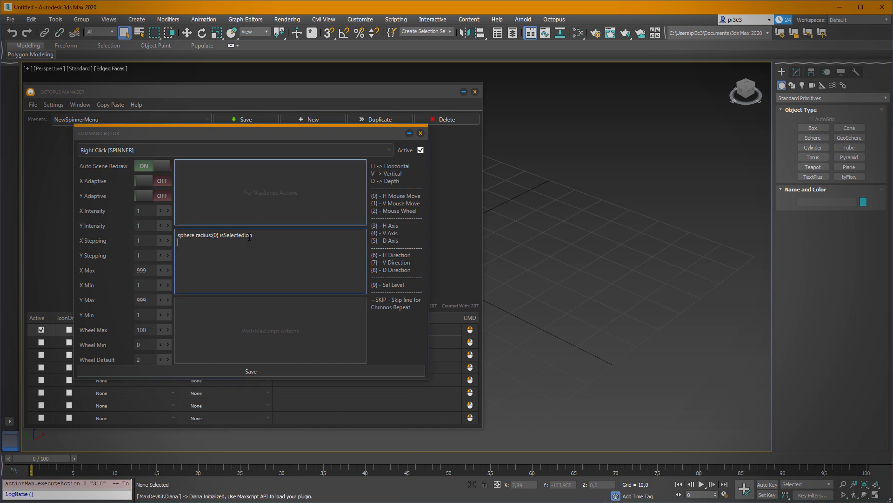
key(Return)
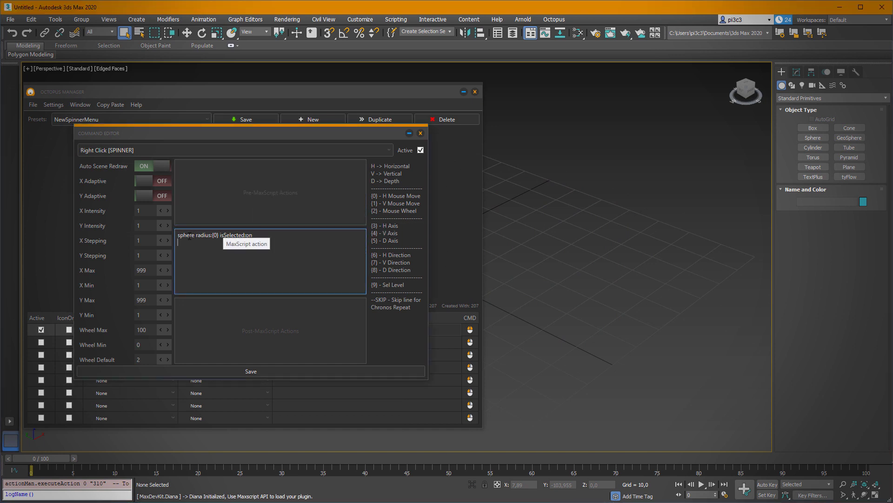
double_click(184, 234)
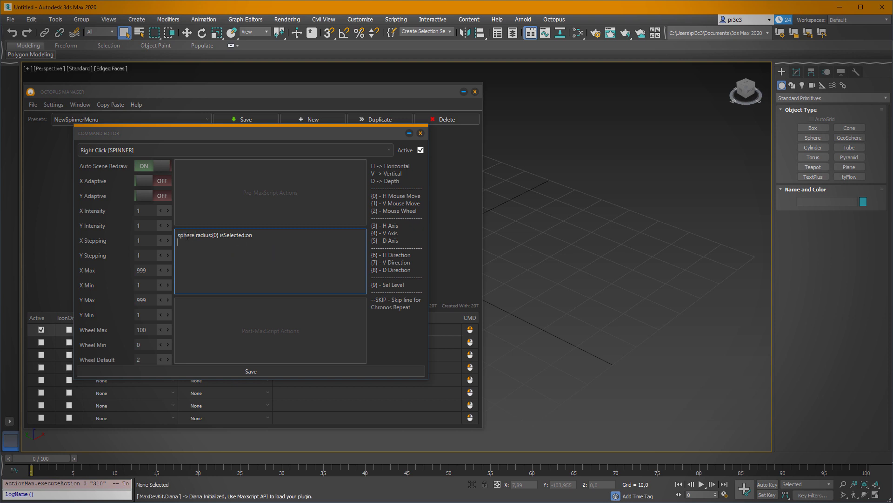
Enter 's = sphere()' as the Pre-MaxScript Action
click(260, 181)
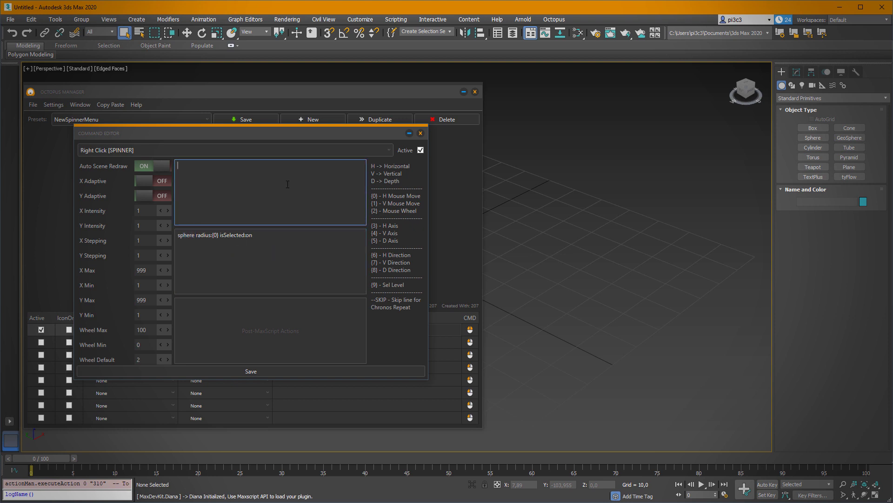
text(s = sphere ()
key(Left)
key(BackSpace)
double_click(180, 166)
Replace the action script with 's.radius = {0}' and 's.segments = {2}'
click(360, 263)
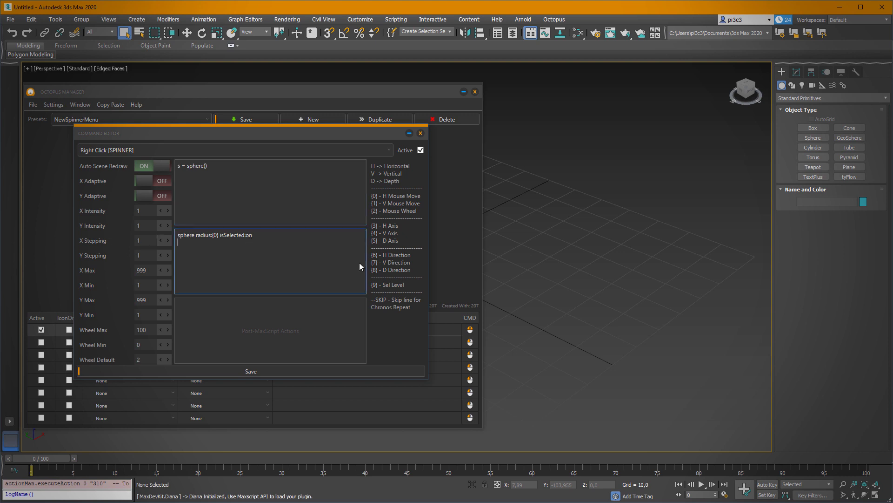
key(ctrl+a)
key(Delete)
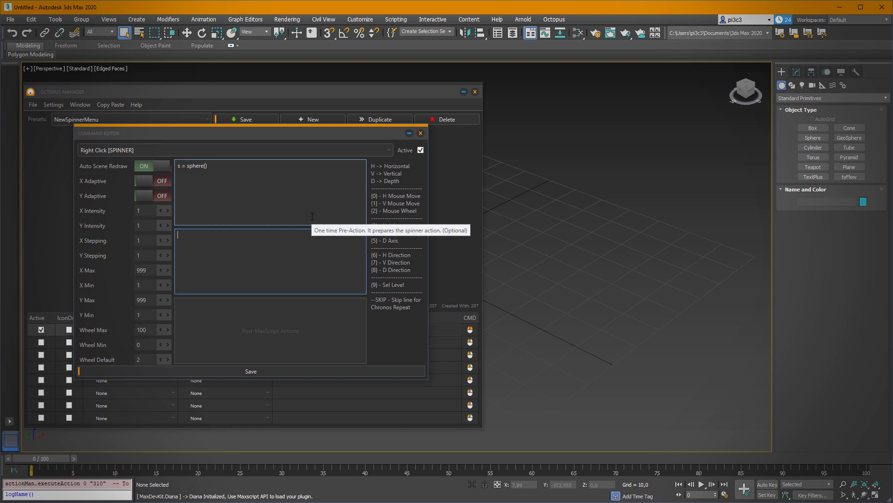
text(s)
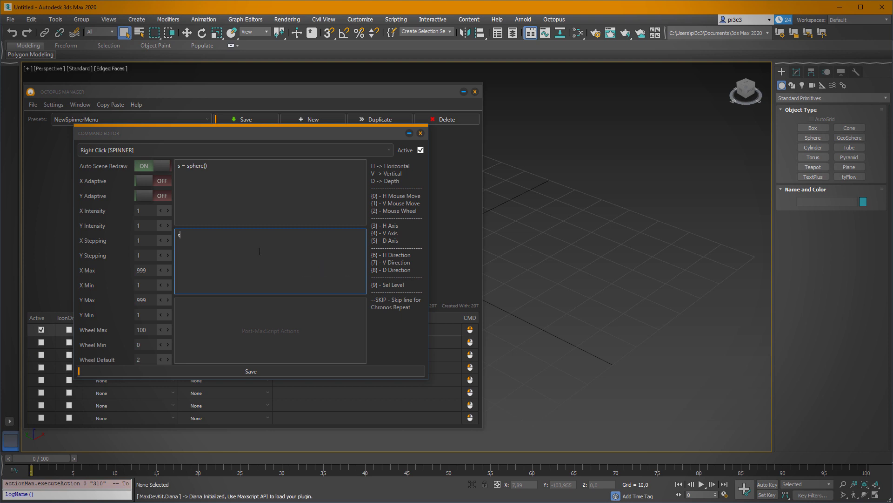
text(.radius)
text( =)
text({})
text(0)
text(s.egments)
text(s)
text( =)
text( {2)
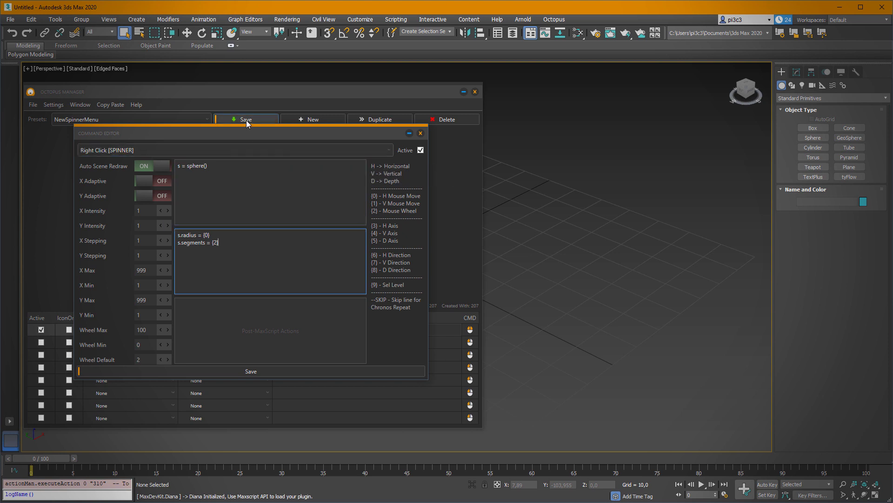
Save the spinner menu, then run it with Q to set a new sphere's radius and segments
click(267, 119)
click(267, 119)
click(464, 92)
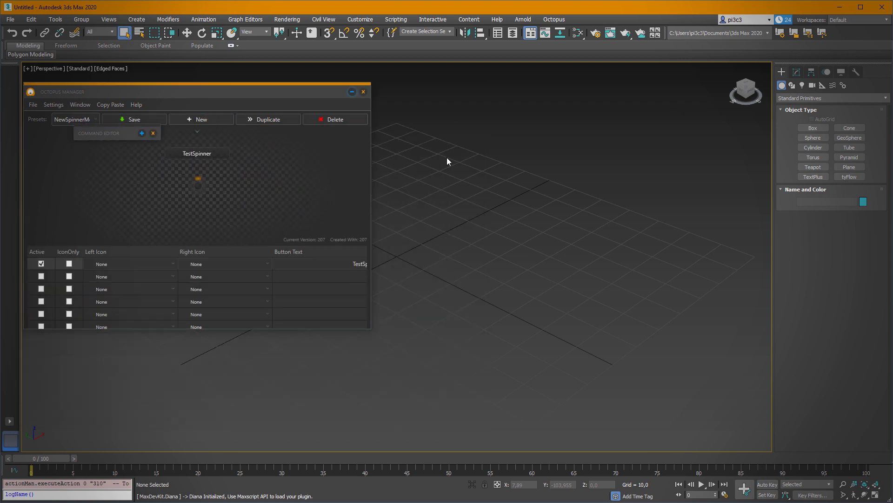
middle_drag(431, 264, 386, 263)
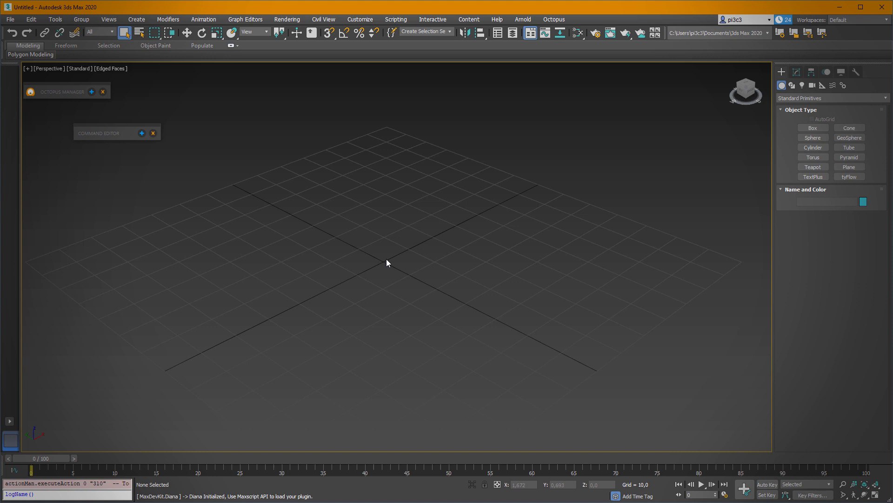
key(q)
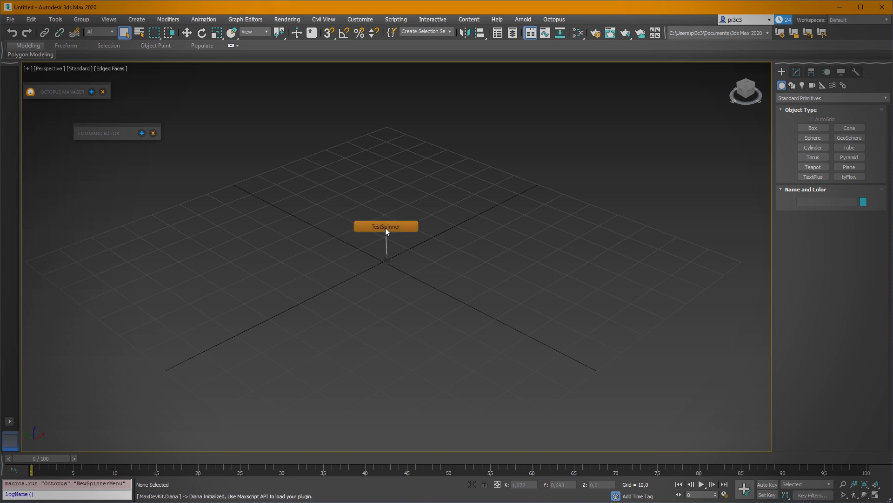
scroll(385, 227, up, 5)
scroll(411, 231, down, 5)
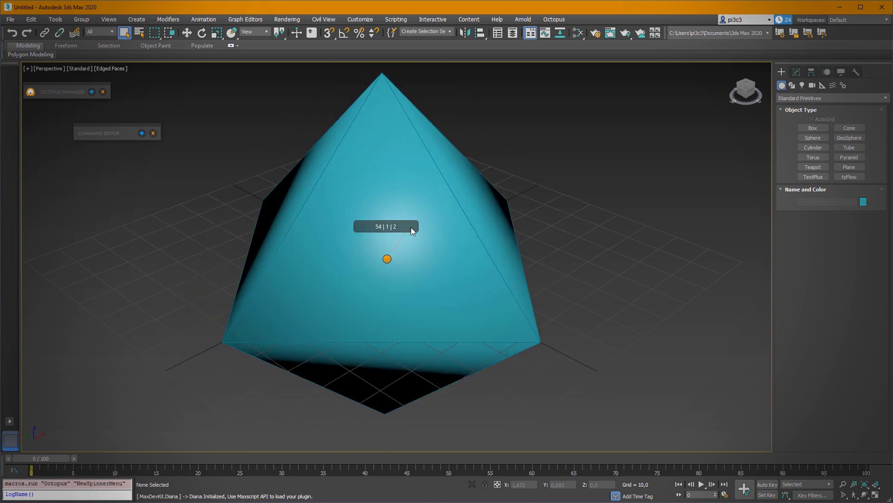
mouse_move(408, 230)
mouse_down()
mouse_move(387, 228)
mouse_move(406, 227)
mouse_up()
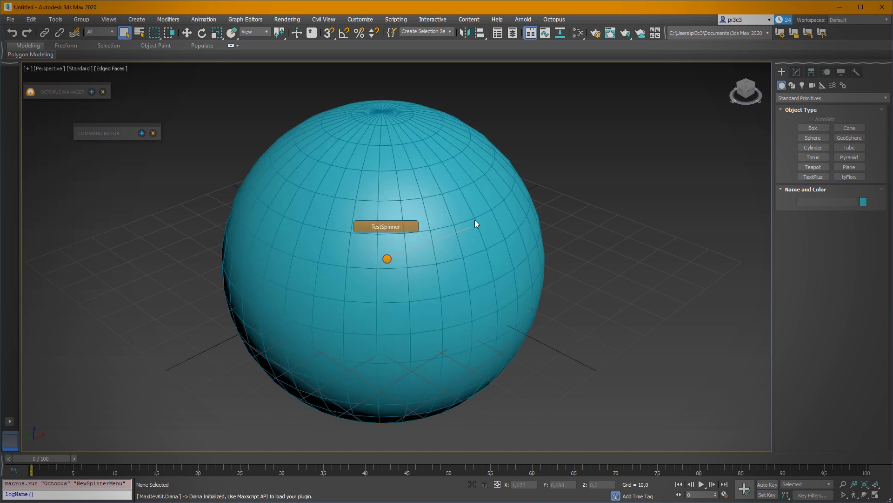